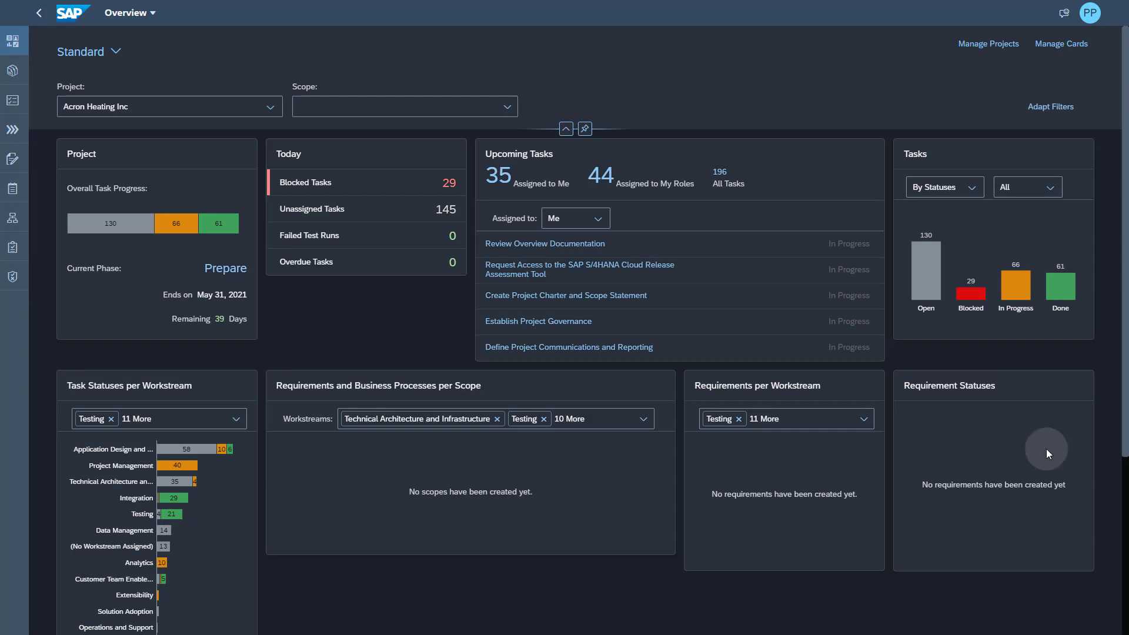
- Put Acron Heating Inc's timebox into edit mode, exposing phase dates, Sprint1 and Deployment1
{"action": "left_click", "coordinate": [982, 50]}
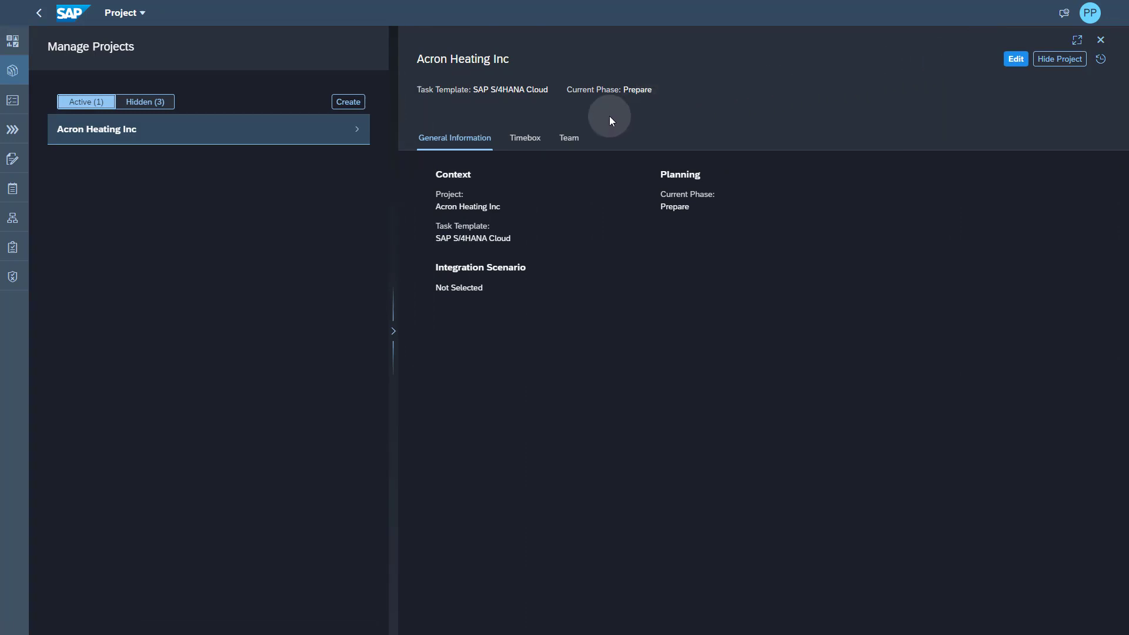
{"action": "left_click", "coordinate": [524, 138]}
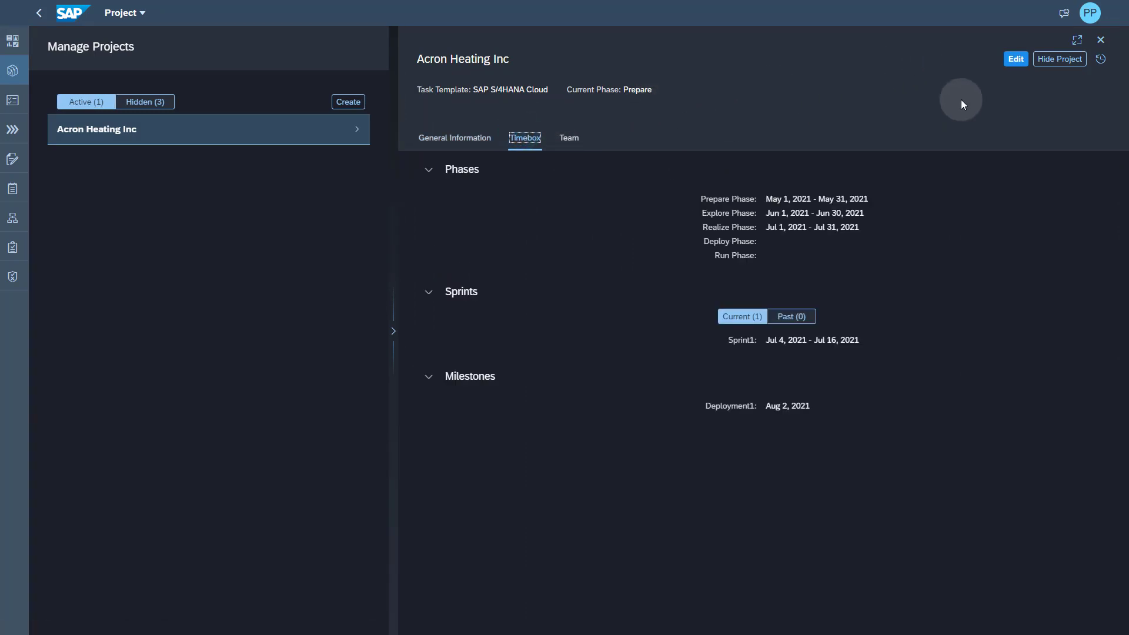
{"action": "left_click", "coordinate": [1016, 59]}
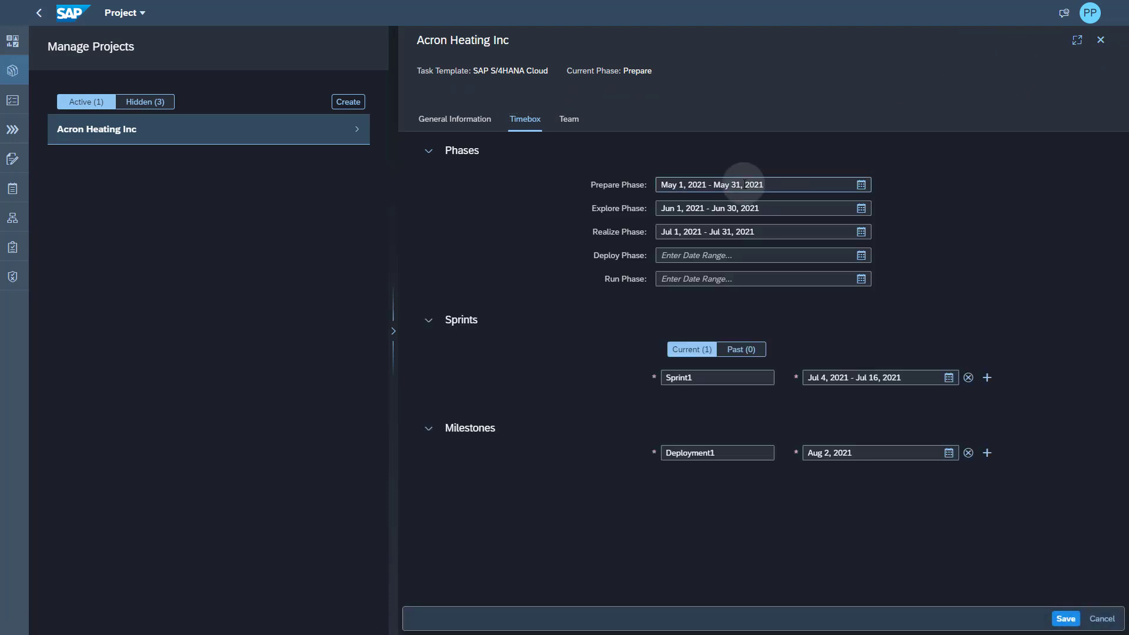
{"action": "left_click", "coordinate": [705, 208]}
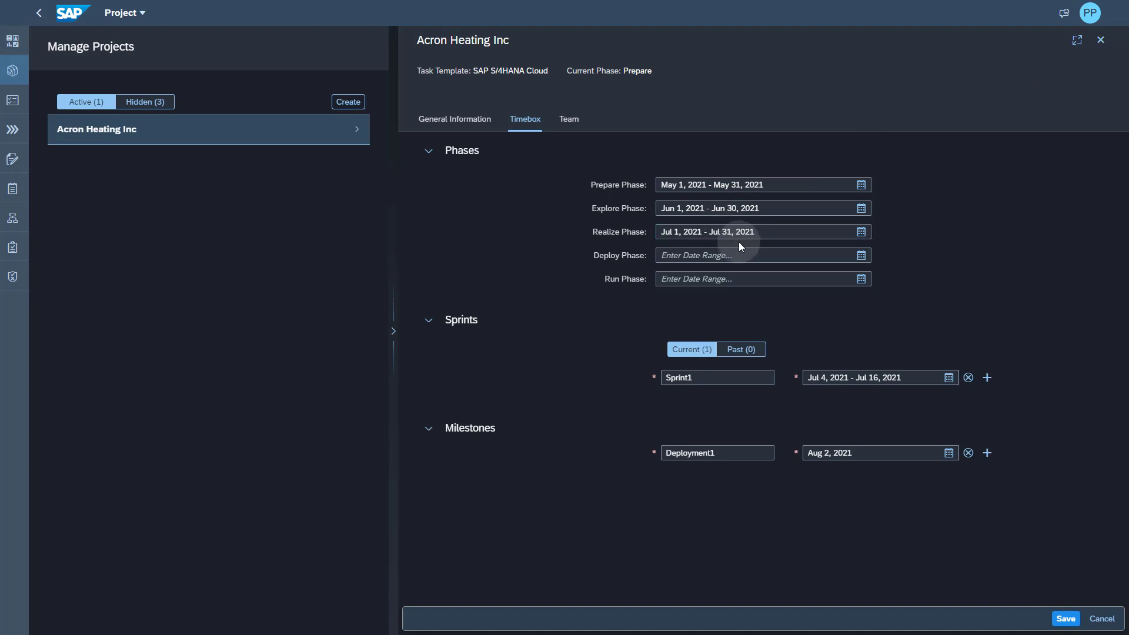
{"action": "double_click", "coordinate": [676, 378]}
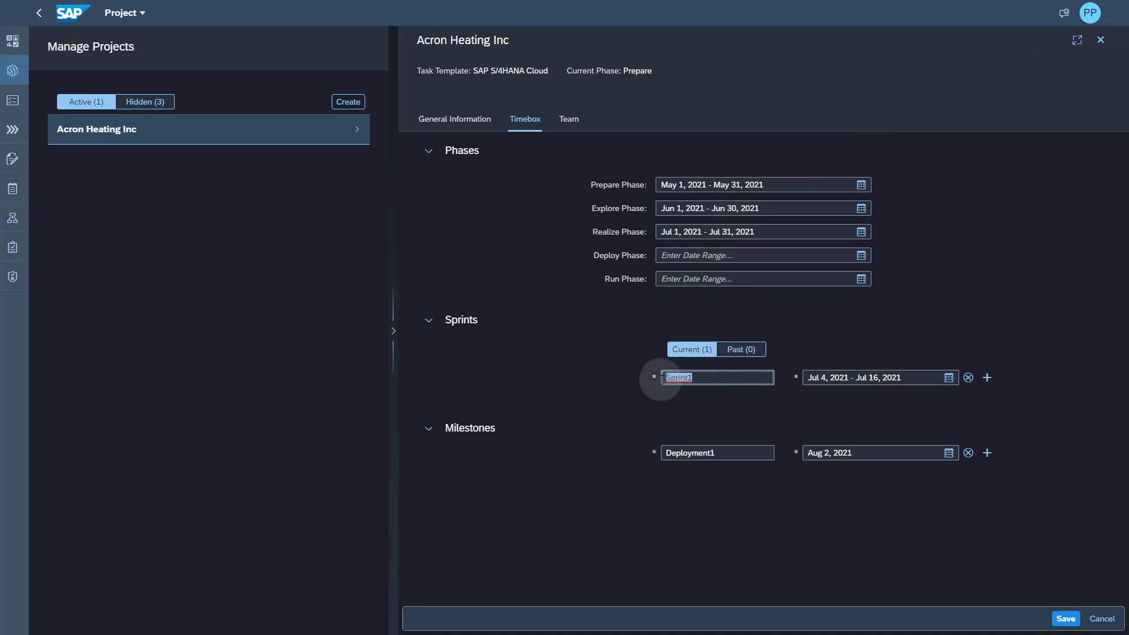
{"action": "left_click_drag", "start_coordinate": [756, 232], "coordinate": [654, 232]}
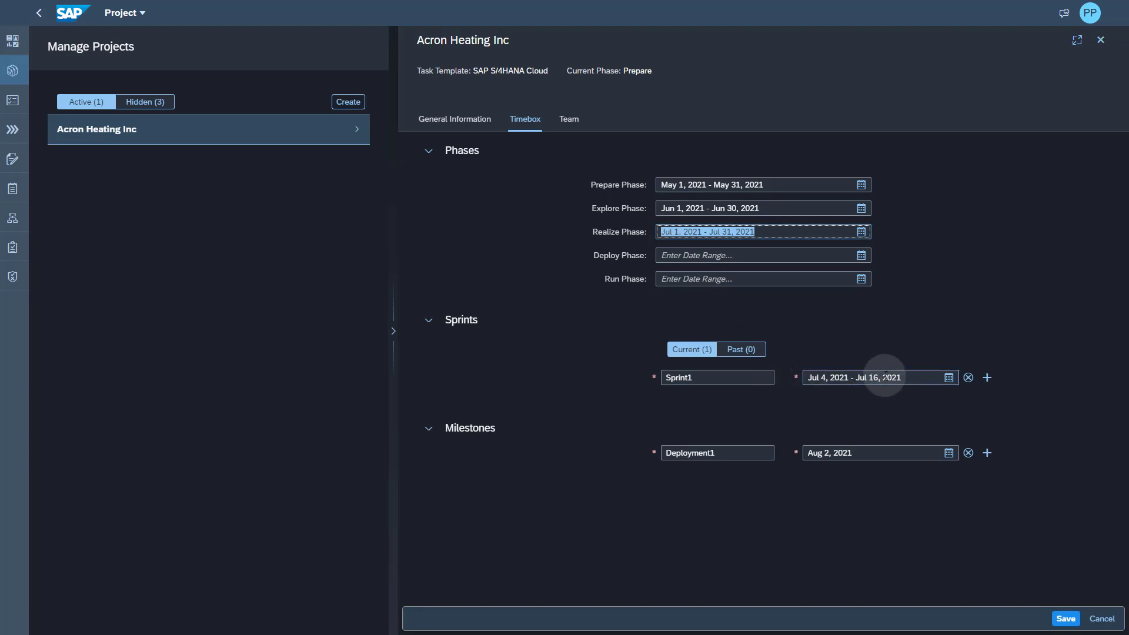
- Add a sprint named Sprint2 running Jul 19 to Jul 30, 2021, and save the timebox
{"action": "left_click", "coordinate": [987, 377]}
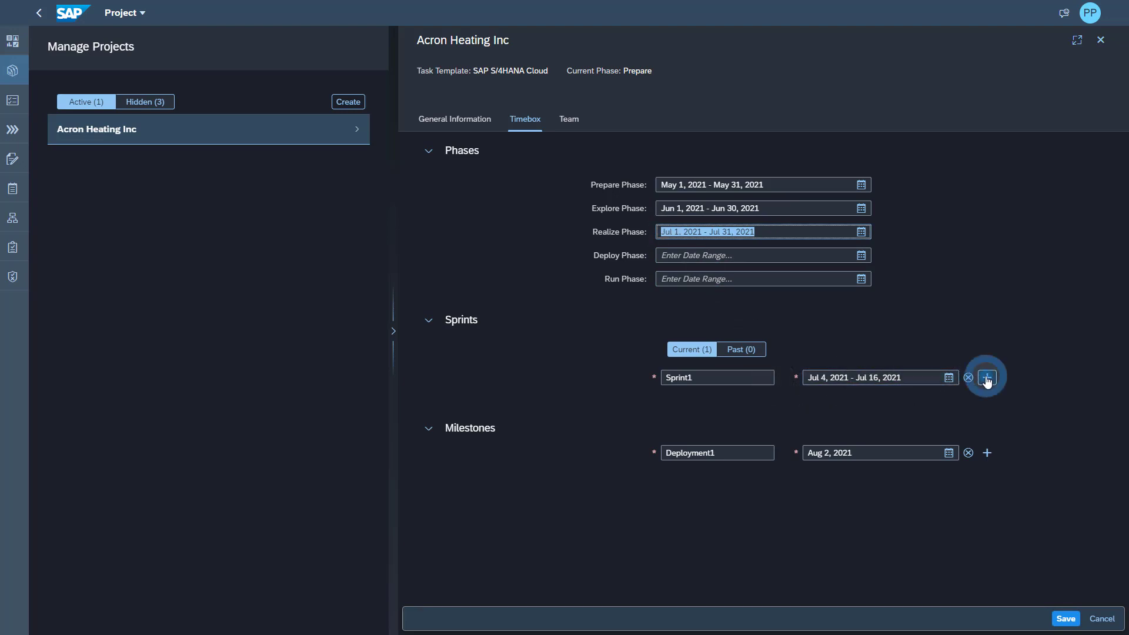
{"action": "left_click", "coordinate": [705, 407]}
{"action": "type", "text": "S"}
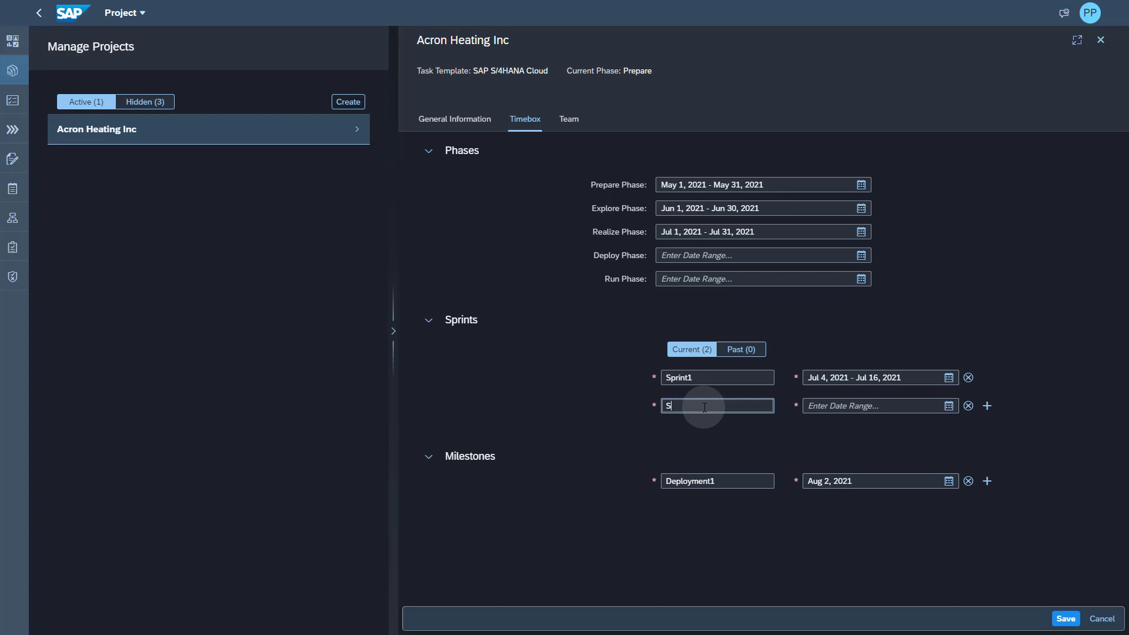
{"action": "type", "text": "print2"}
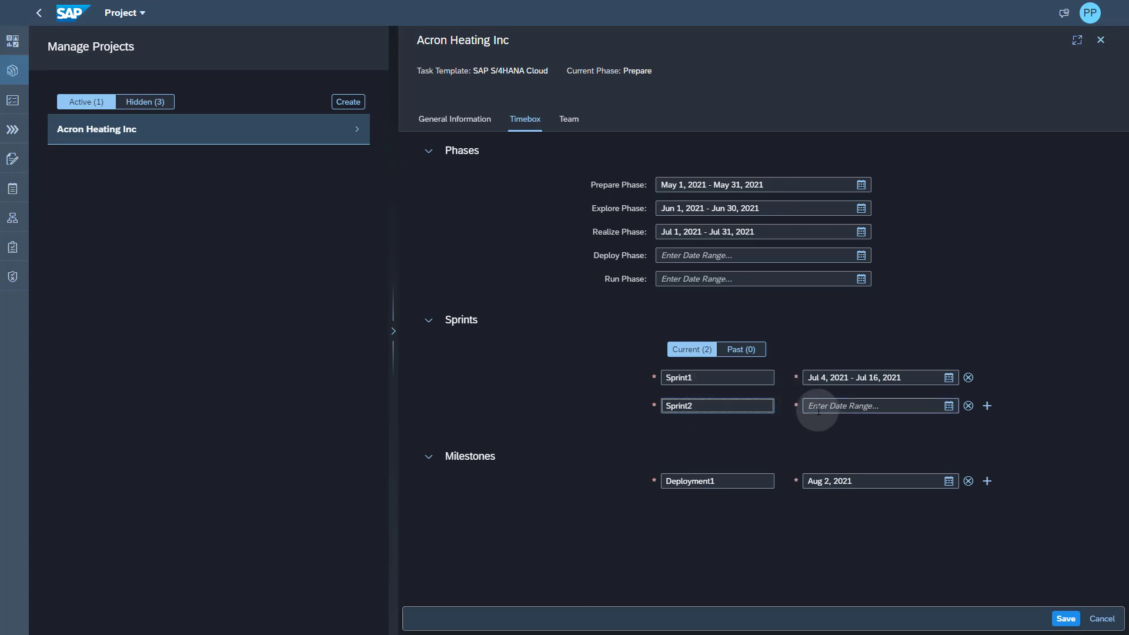
{"action": "left_click", "coordinate": [949, 406]}
{"action": "left_click", "coordinate": [929, 540]}
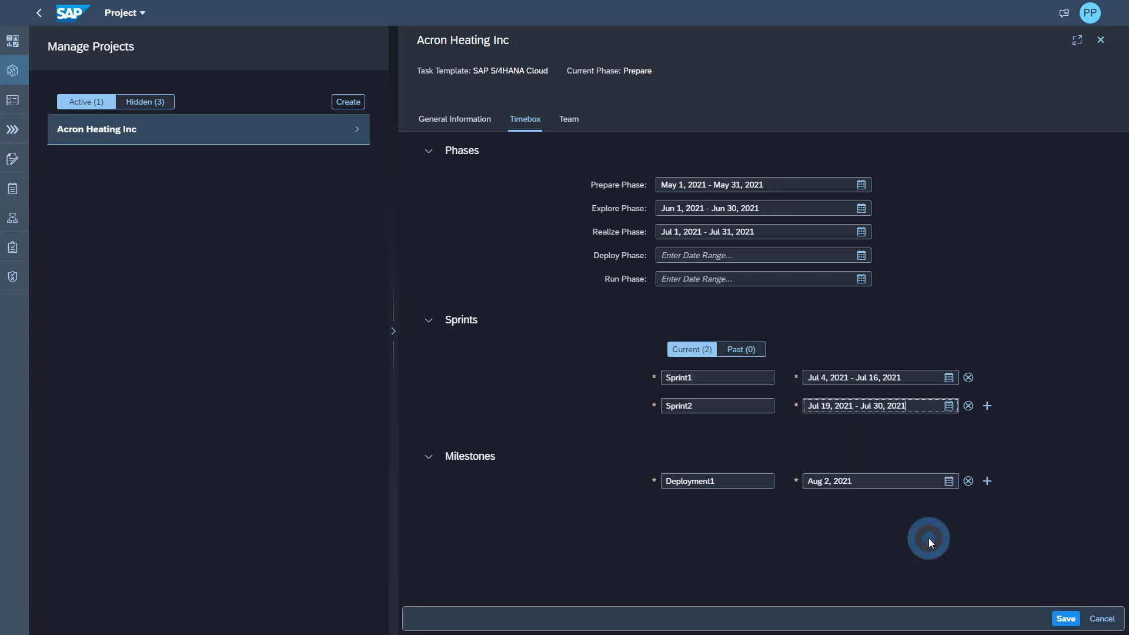
{"action": "left_click", "coordinate": [1065, 619]}
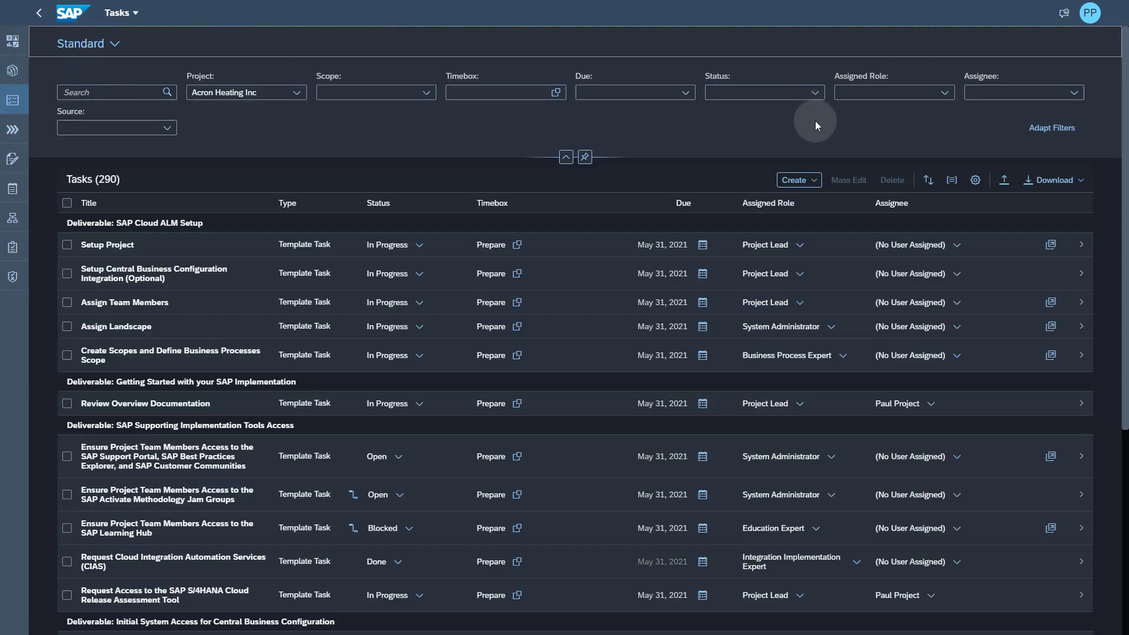
- Create a user story titled 'Need a %age sales by region field in sales report' and begin its business-expert description
{"action": "left_click", "coordinate": [817, 182]}
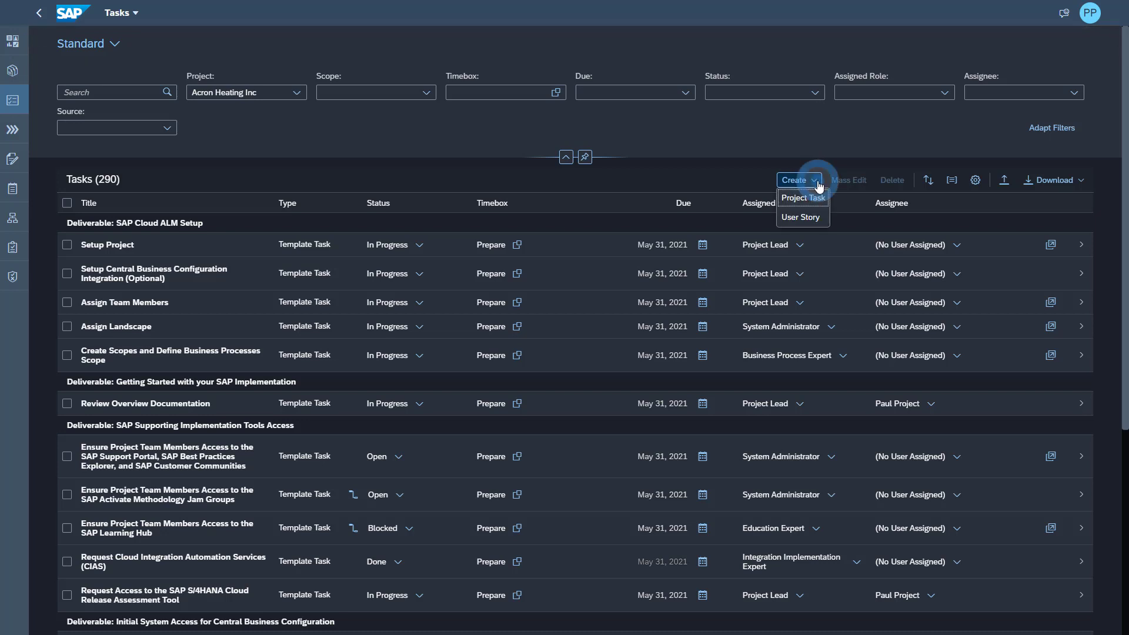
{"action": "left_click", "coordinate": [812, 222]}
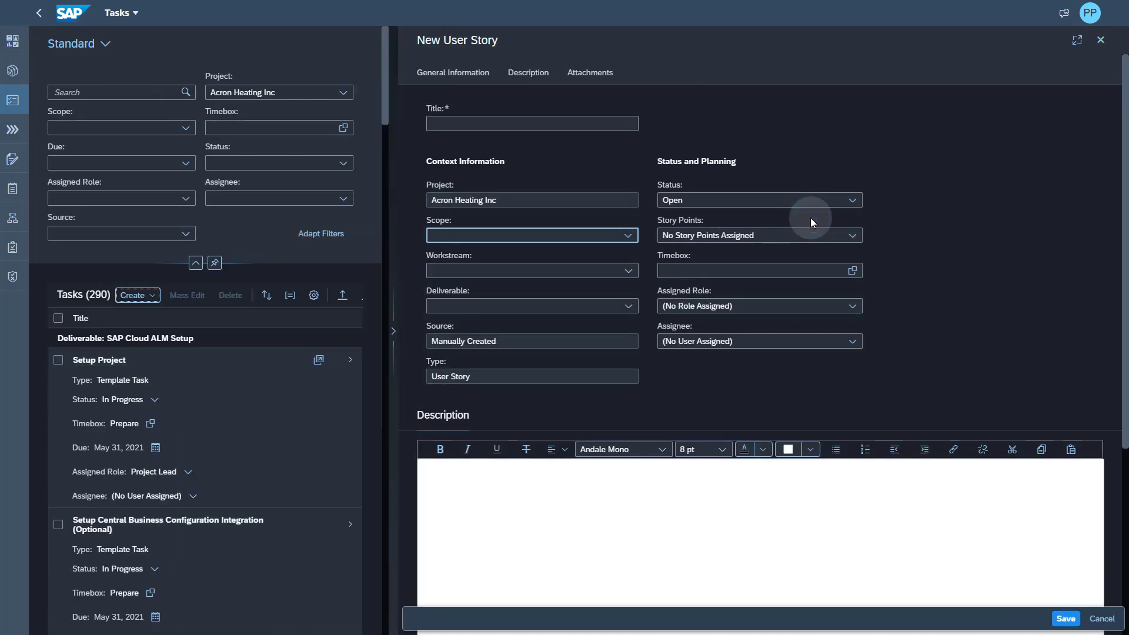
{"action": "left_click", "coordinate": [535, 122]}
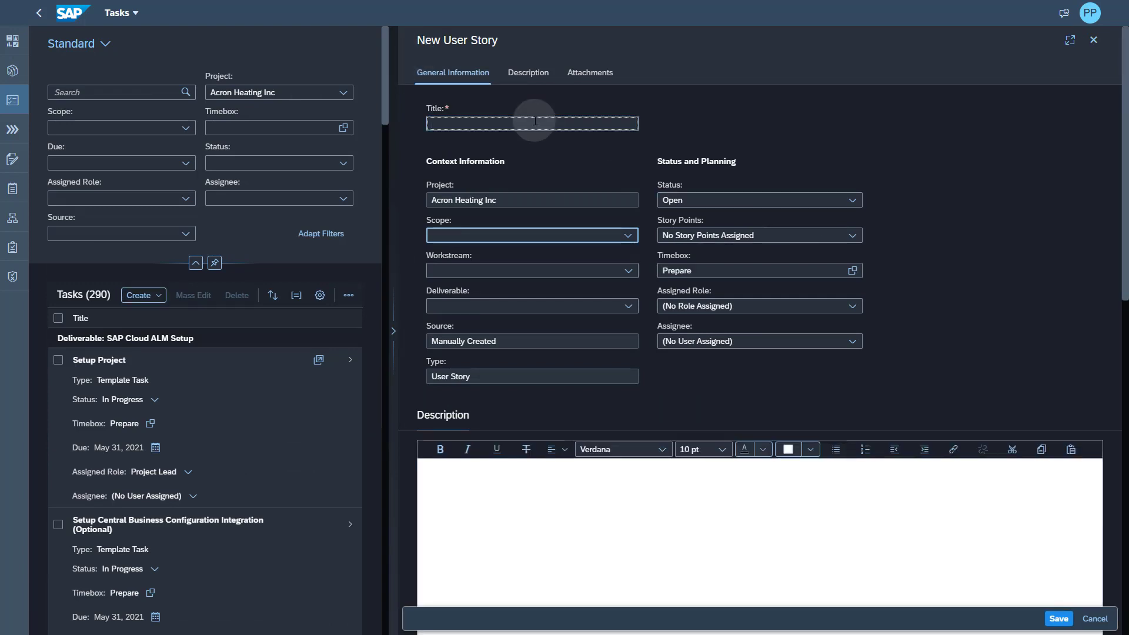
{"action": "type", "text": "Need a %age sales by region"}
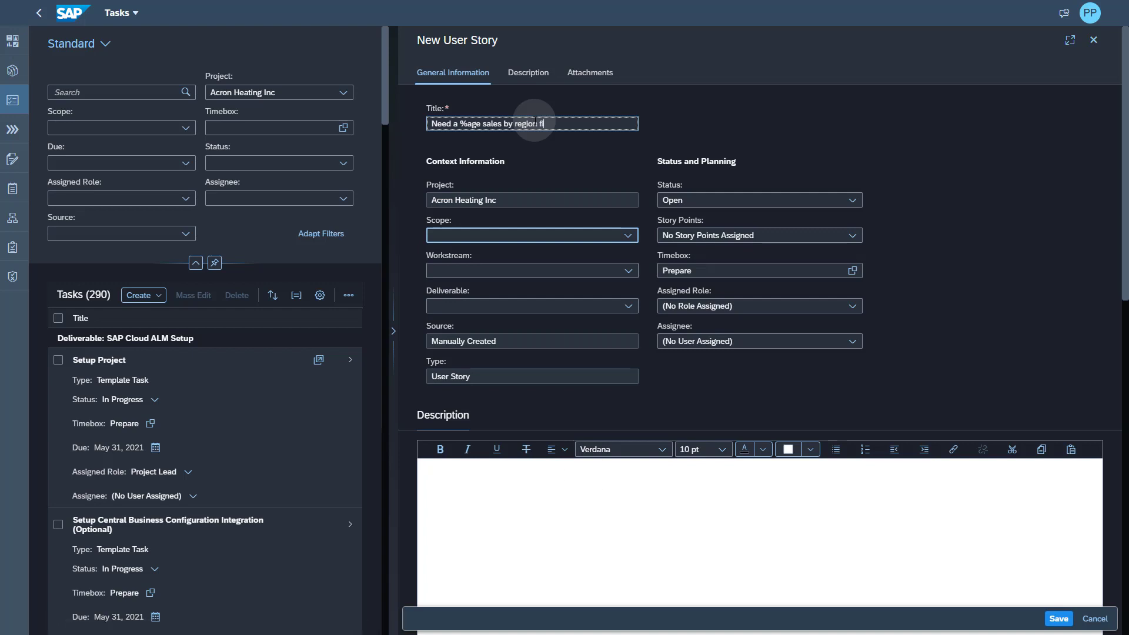
{"action": "type", "text": "field in sales report"}
{"action": "left_click", "coordinate": [576, 521]}
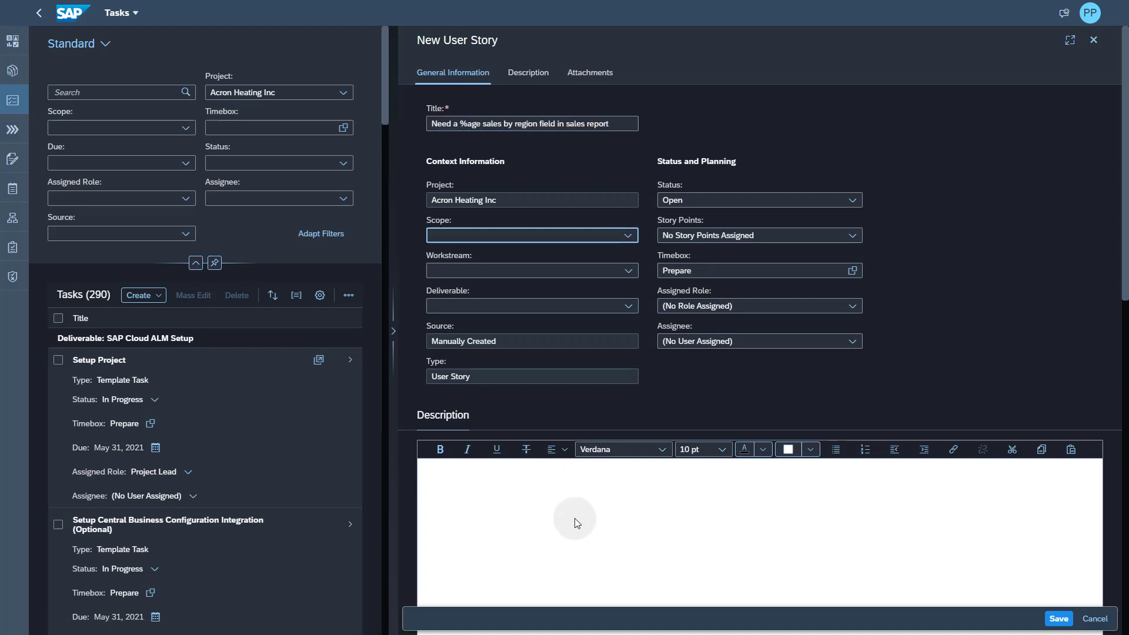
{"action": "type", "text": "I as Business Expert want to have a new field in sales report to quickly see sales by region in order to derive patter"}
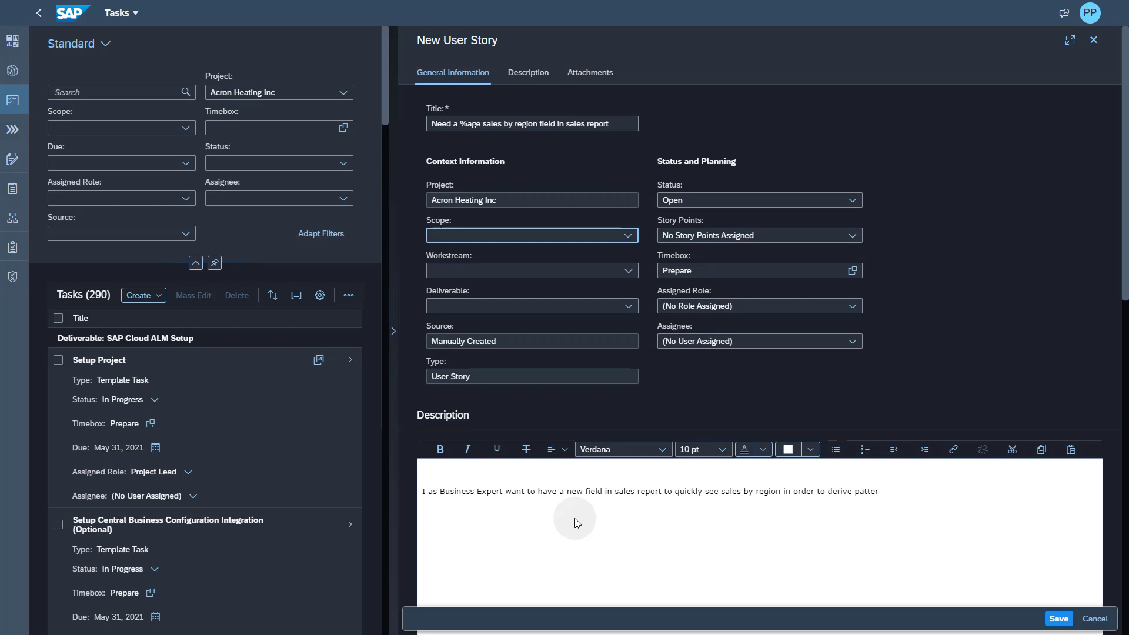
{"action": "type", "text": "ns"}
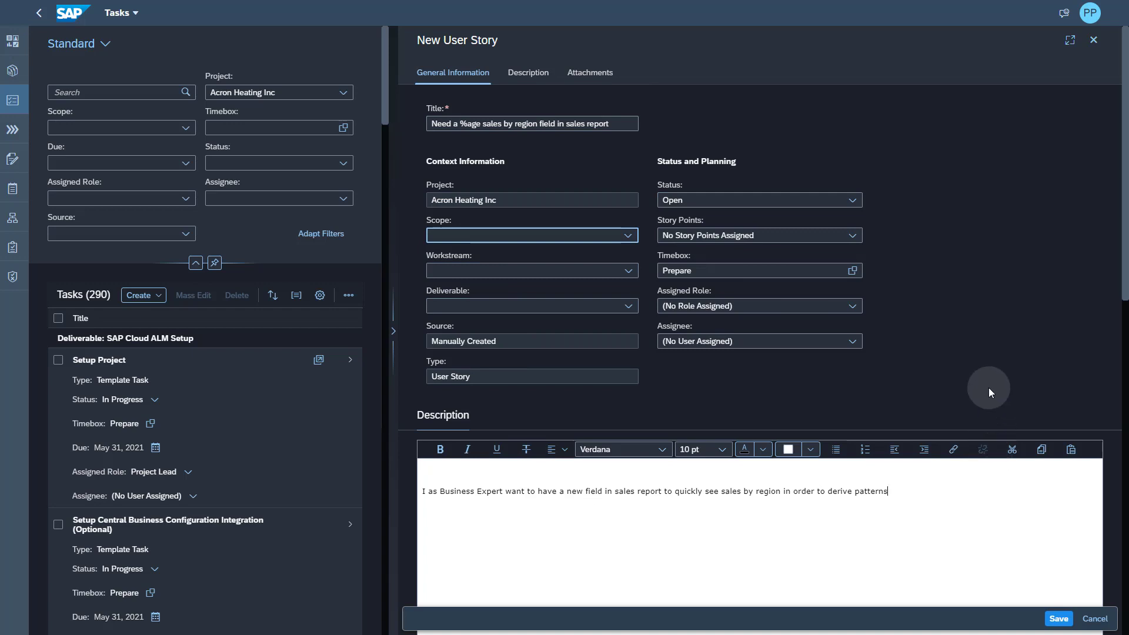
- Set the user story to 3 story points with Sprint2 as its timebox
{"action": "left_click", "coordinate": [849, 236]}
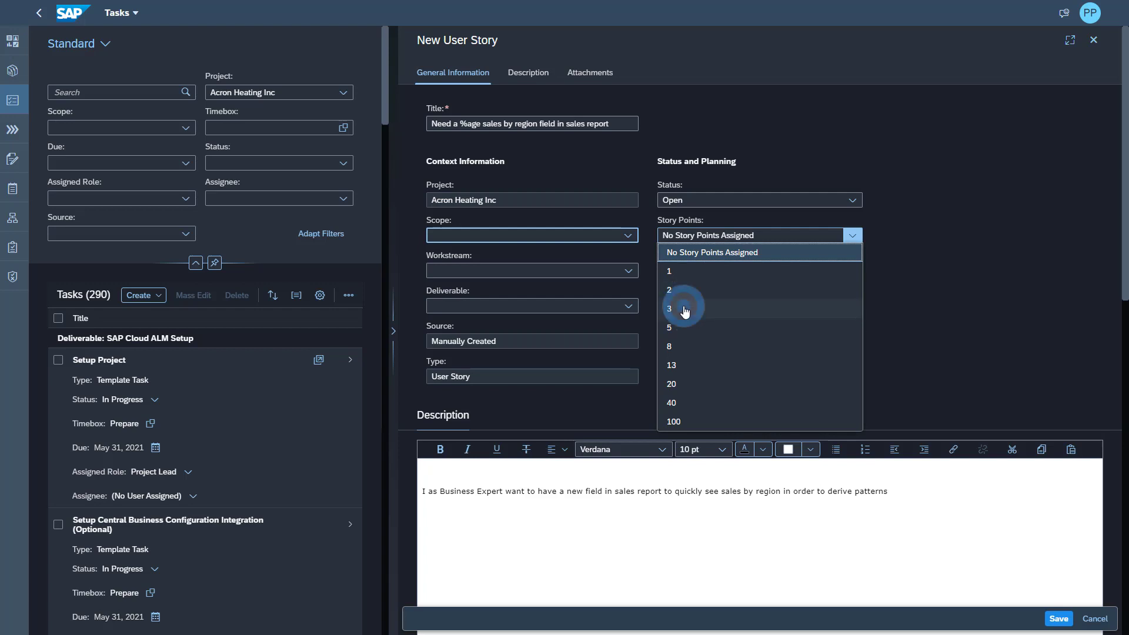
{"action": "left_click", "coordinate": [684, 309]}
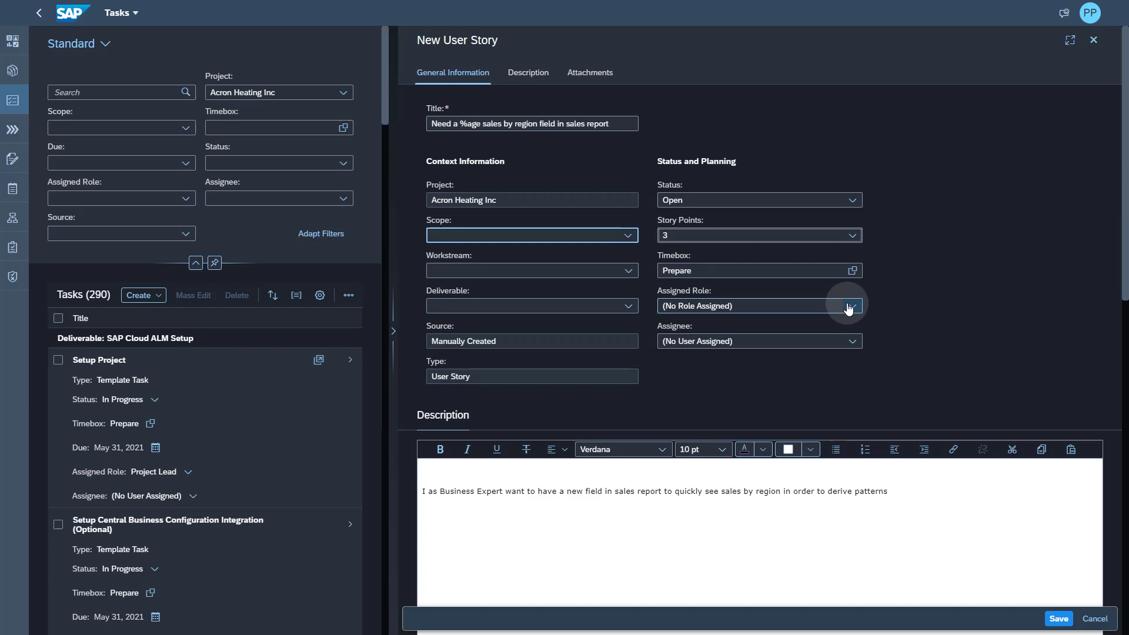
{"action": "left_click", "coordinate": [853, 272]}
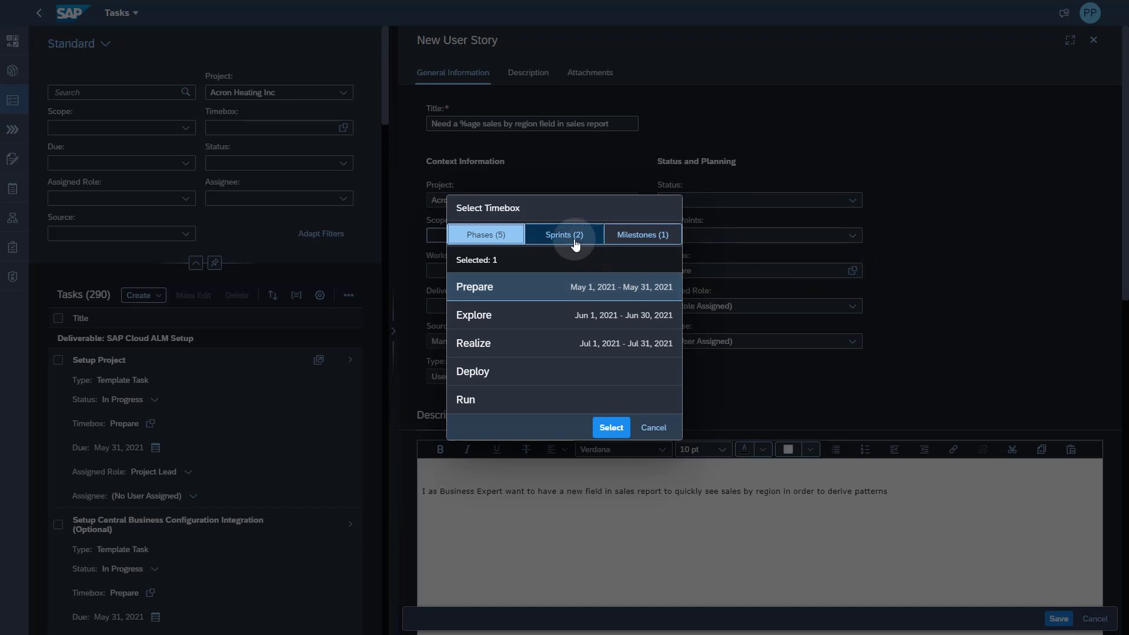
{"action": "left_click", "coordinate": [571, 235]}
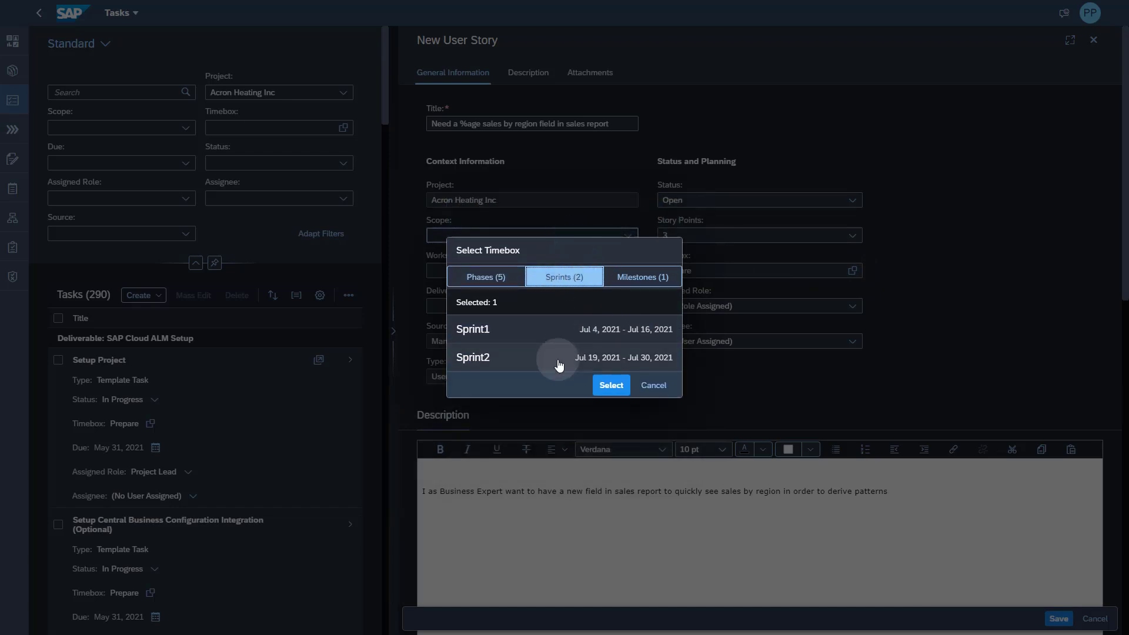
{"action": "left_click", "coordinate": [639, 360]}
{"action": "left_click", "coordinate": [617, 384]}
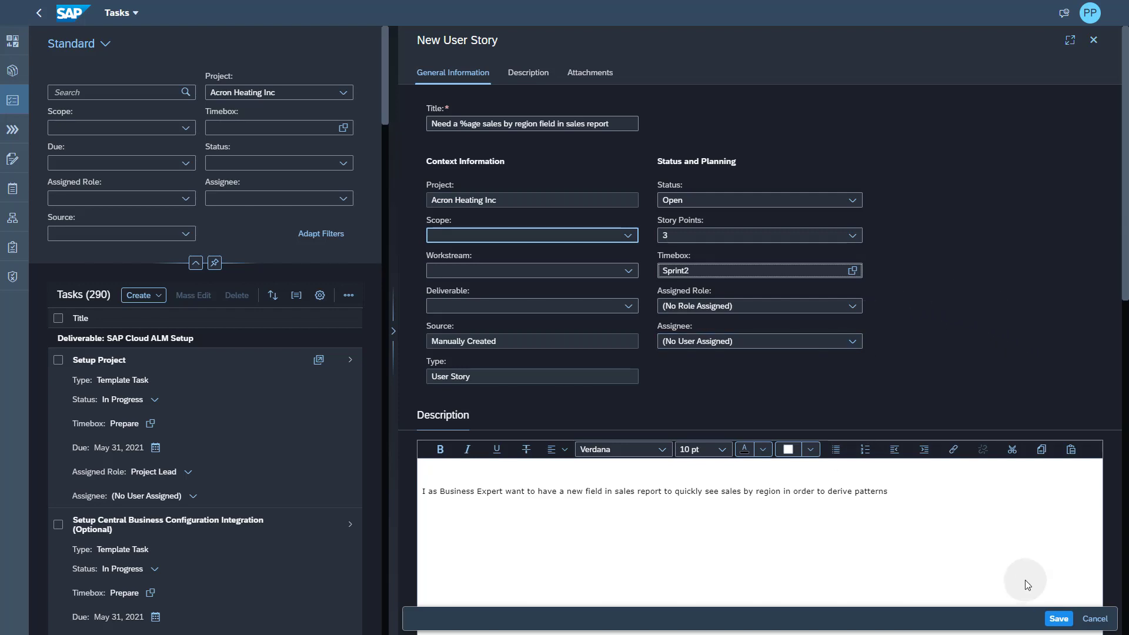
- Save the new user story and close its detail panel, returning to the 291-task list
{"action": "left_click", "coordinate": [1059, 618]}
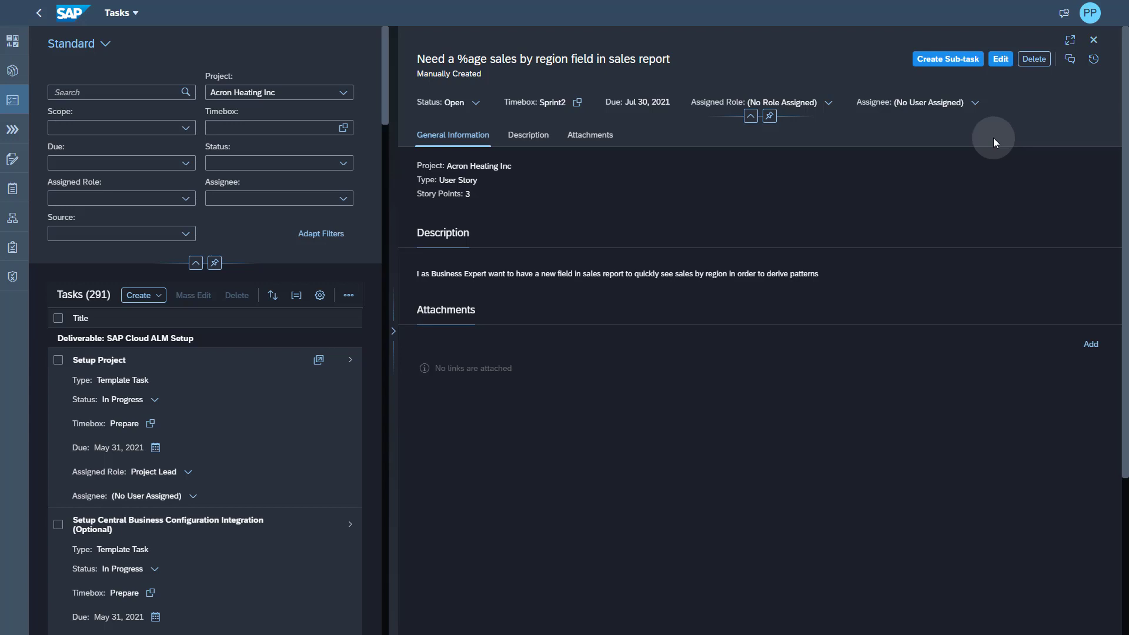
{"action": "left_click", "coordinate": [1093, 41]}
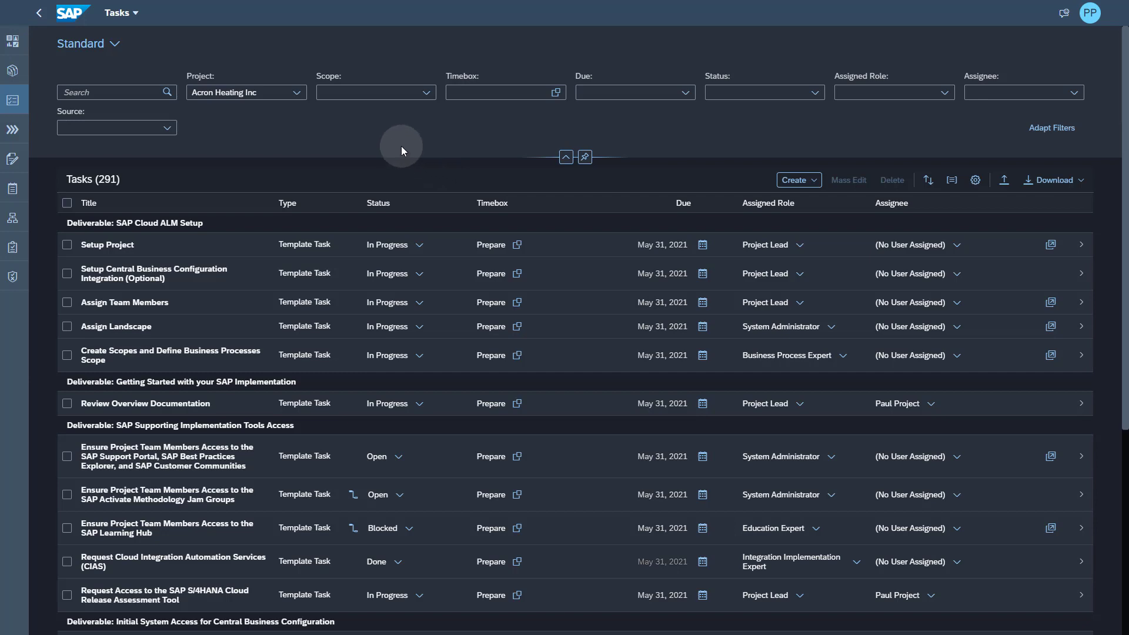
- Filter the task list to the Sprint2 timebox
{"action": "left_click", "coordinate": [556, 93]}
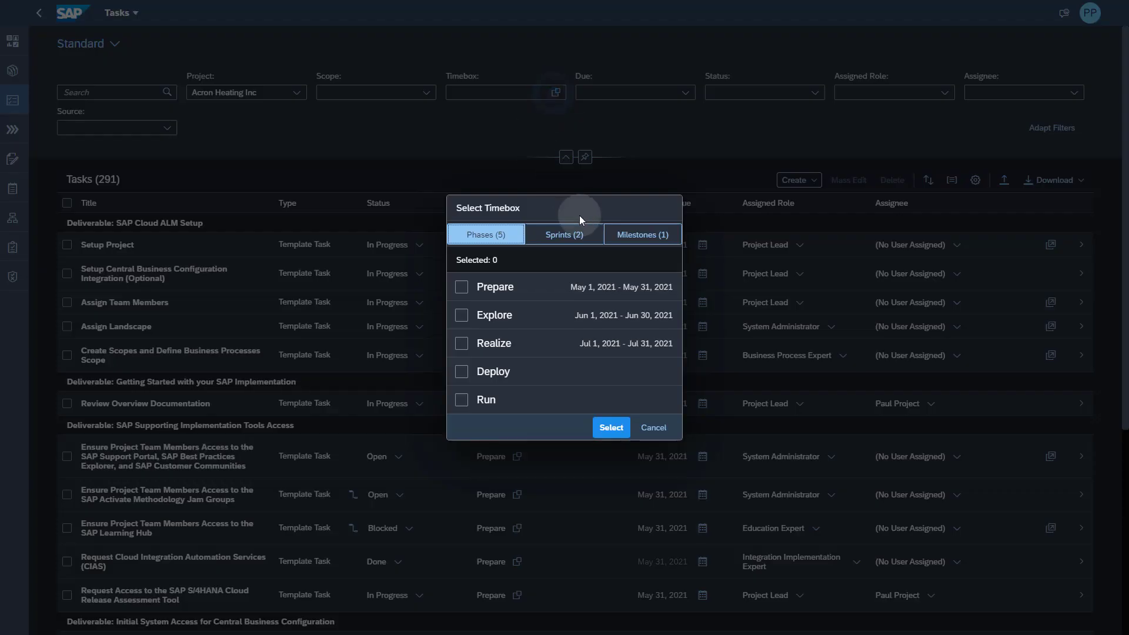
{"action": "left_click", "coordinate": [566, 237]}
{"action": "left_click", "coordinate": [461, 357]}
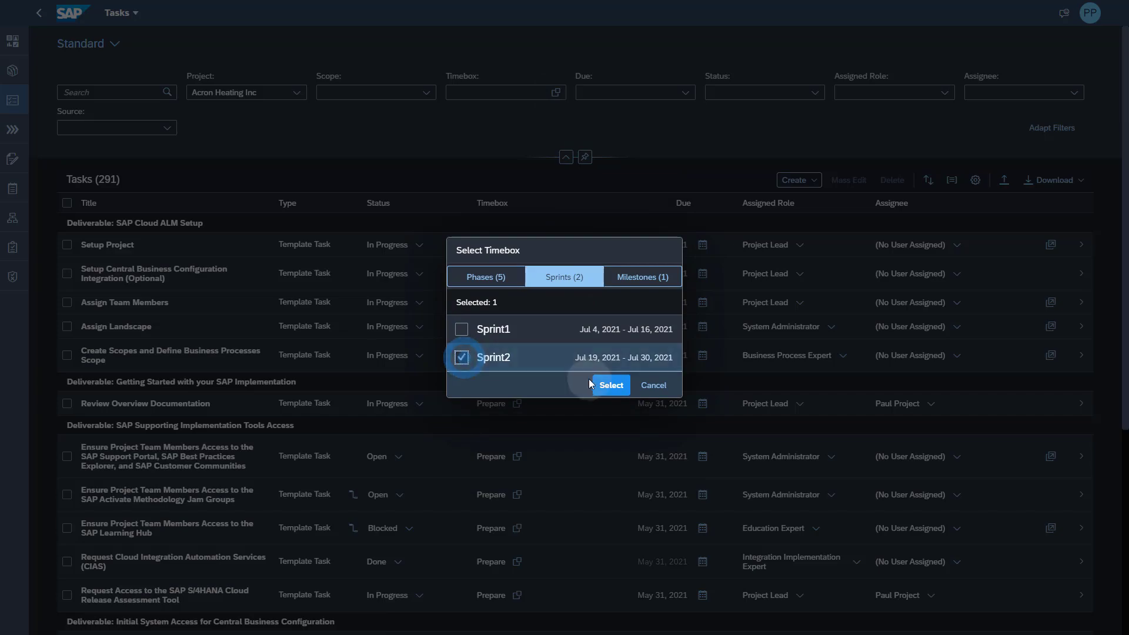
{"action": "left_click", "coordinate": [609, 391]}
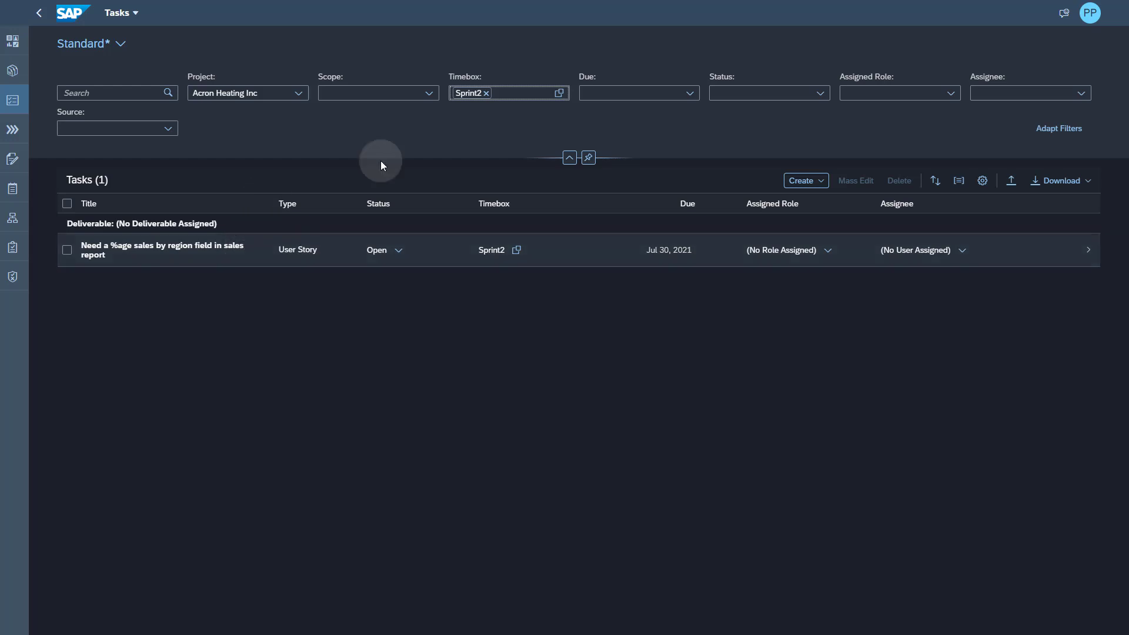
- Save the filtered list as a new view named 'User stories for sprint2'
{"action": "left_click", "coordinate": [121, 45]}
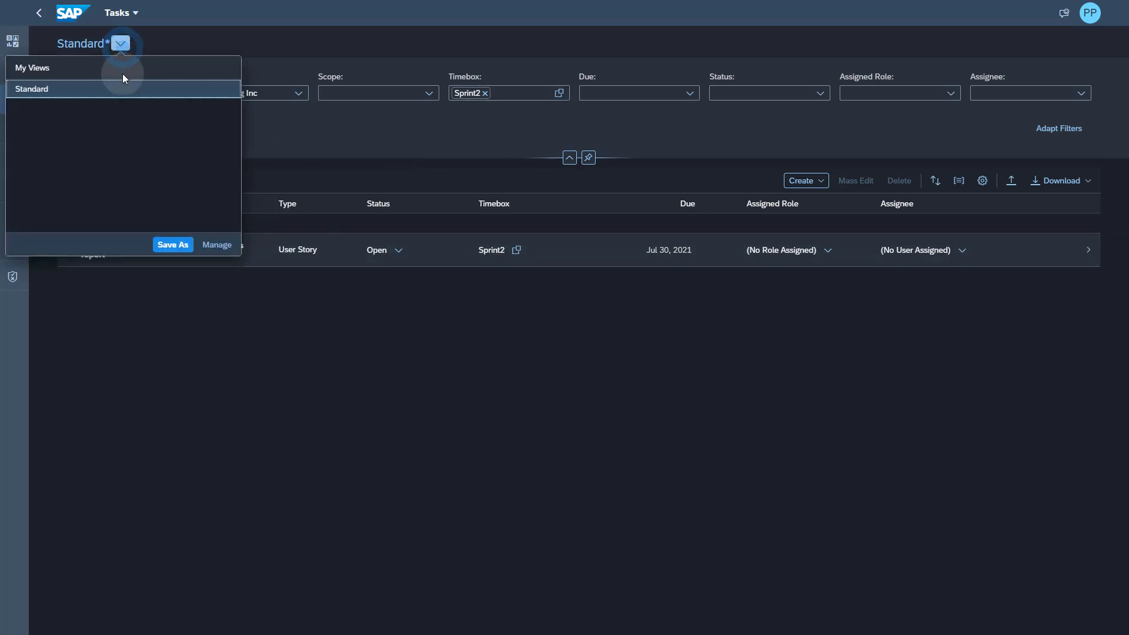
{"action": "left_click", "coordinate": [178, 244]}
{"action": "left_click_drag", "start_coordinate": [529, 316], "coordinate": [453, 312]}
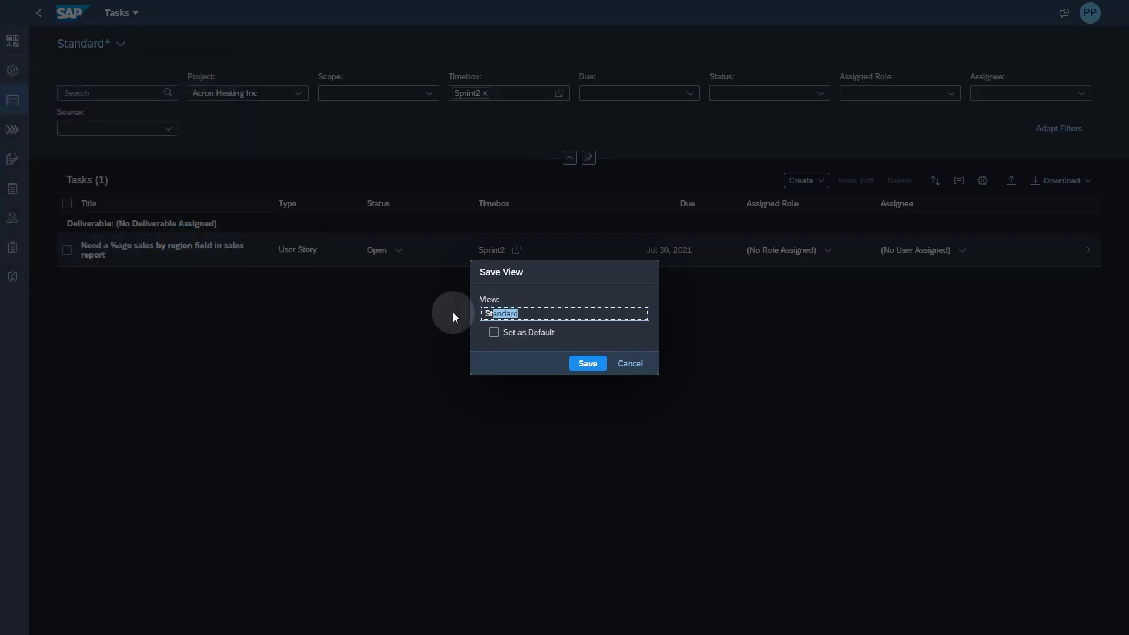
{"action": "type", "text": "User s"}
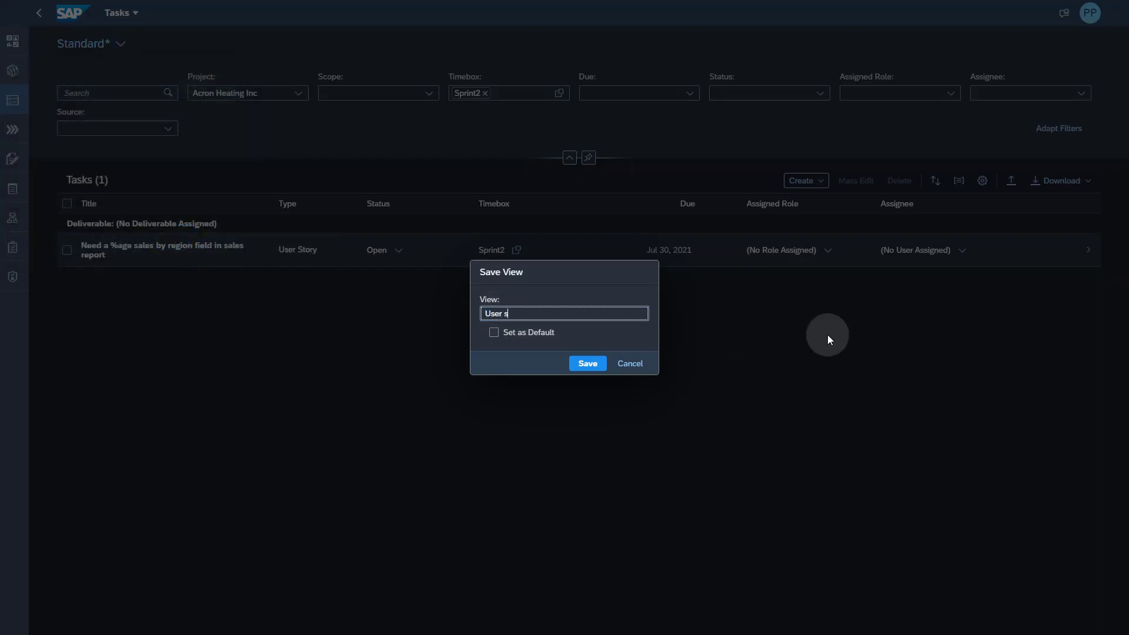
{"action": "type", "text": "tories for sprint2"}
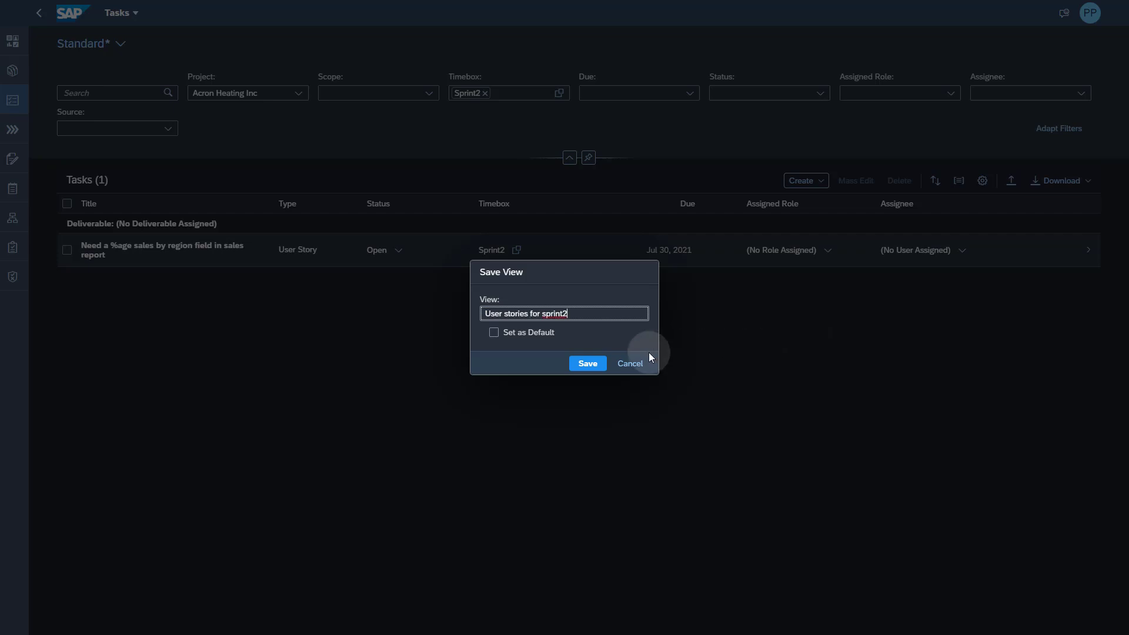
{"action": "left_click", "coordinate": [592, 364]}
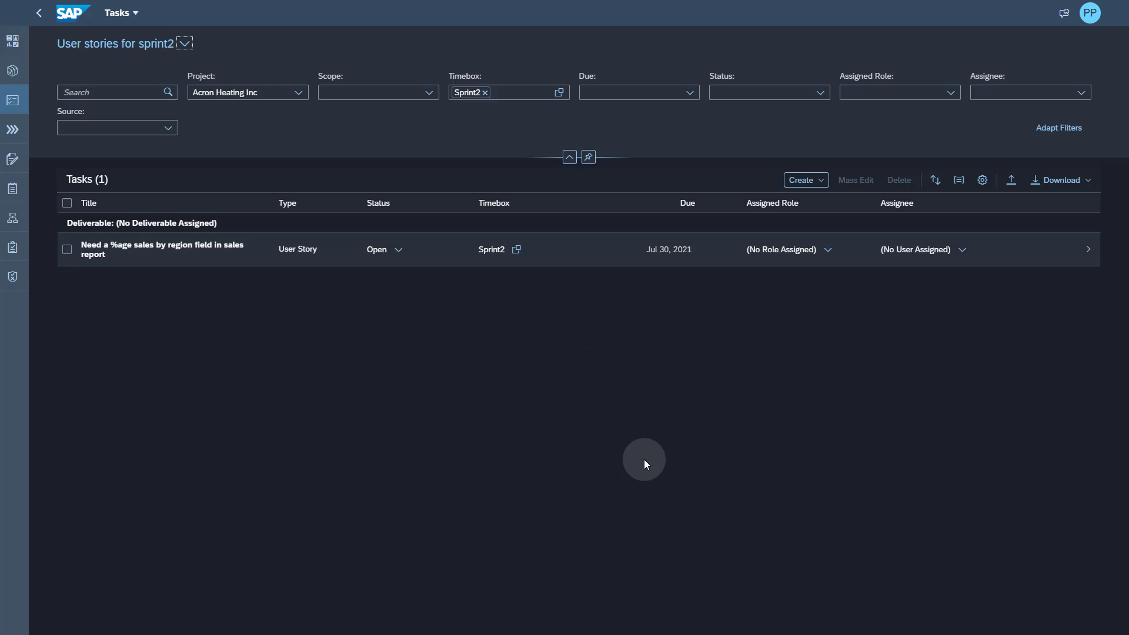